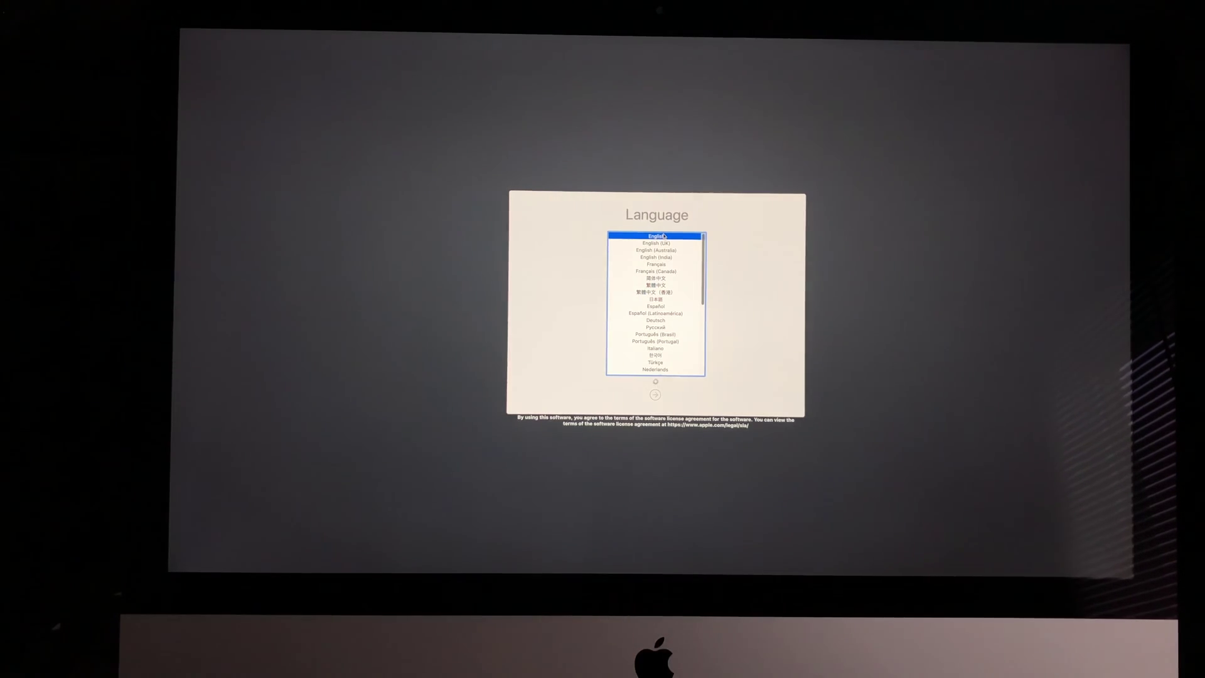
Confirm English as the iMac's setup language
{"action": "key", "text": "Return"}
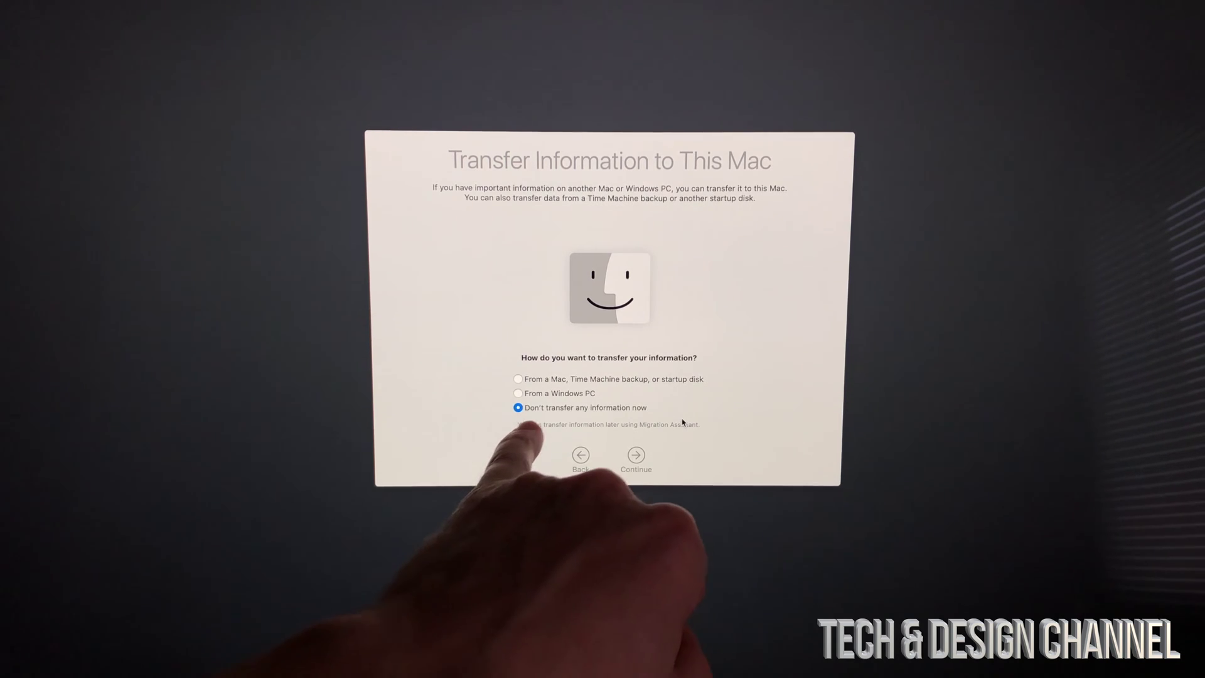
Skip transferring information from another computer
{"action": "left_click", "coordinate": [636, 458]}
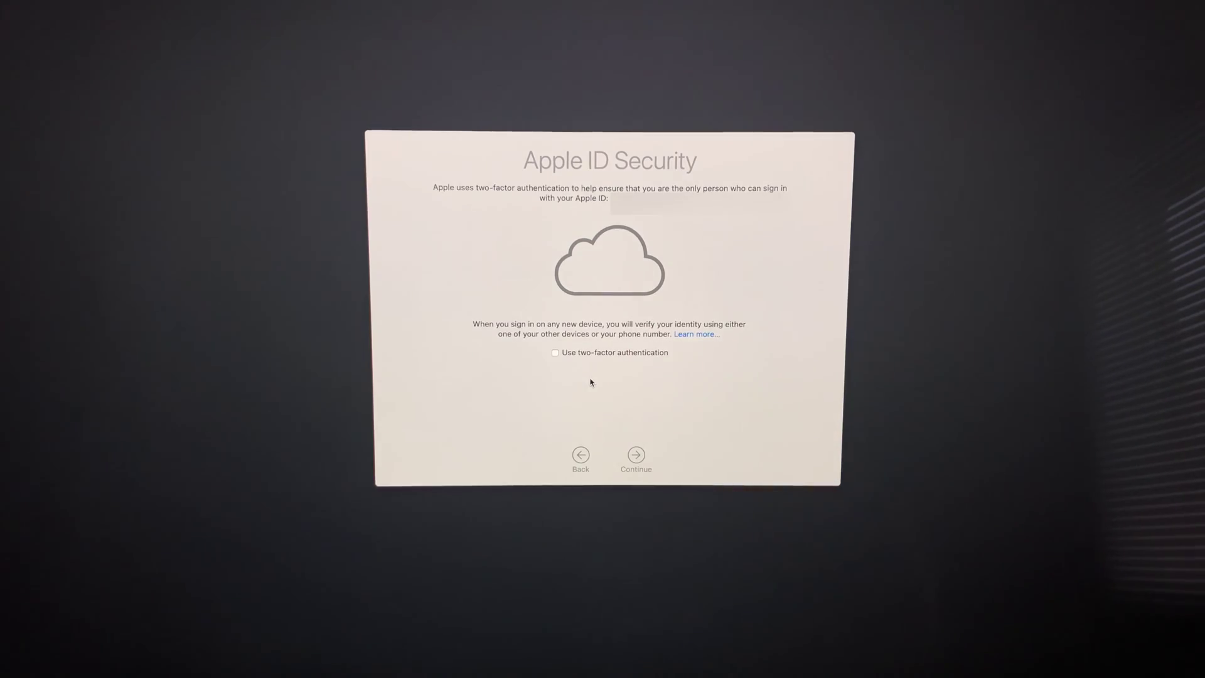
Continue without two-factor authentication and accept the software license and Game Center terms
{"action": "key", "text": "Return"}
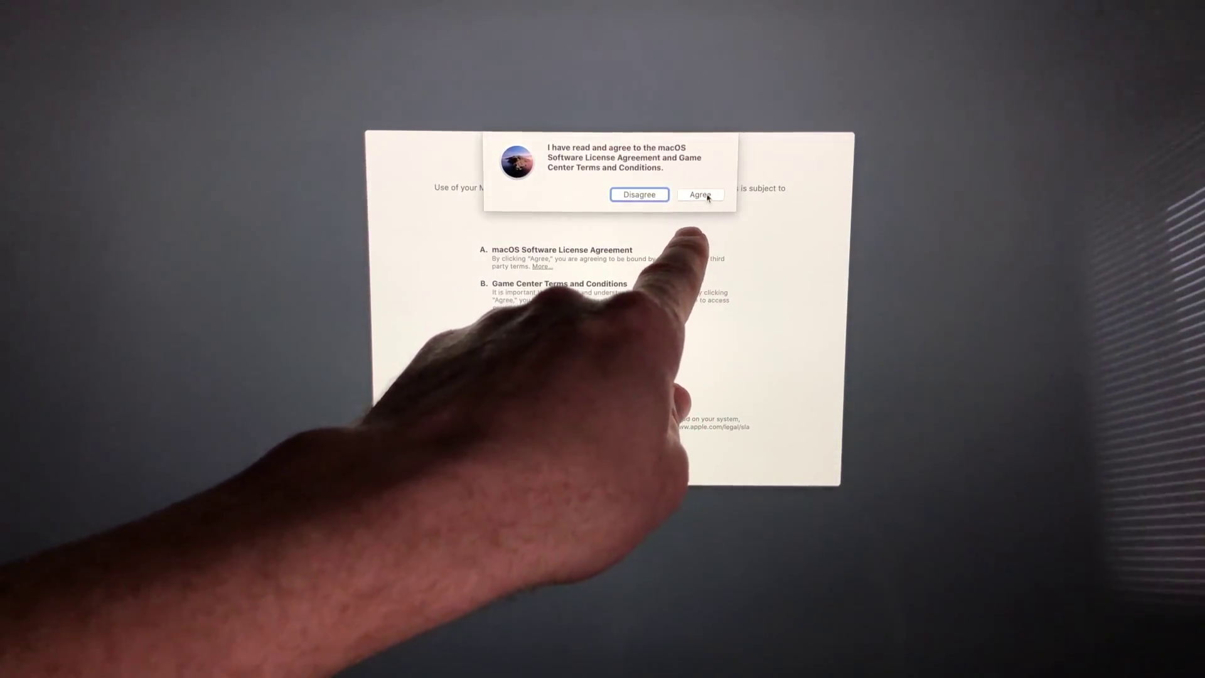
{"action": "left_click", "coordinate": [708, 196]}
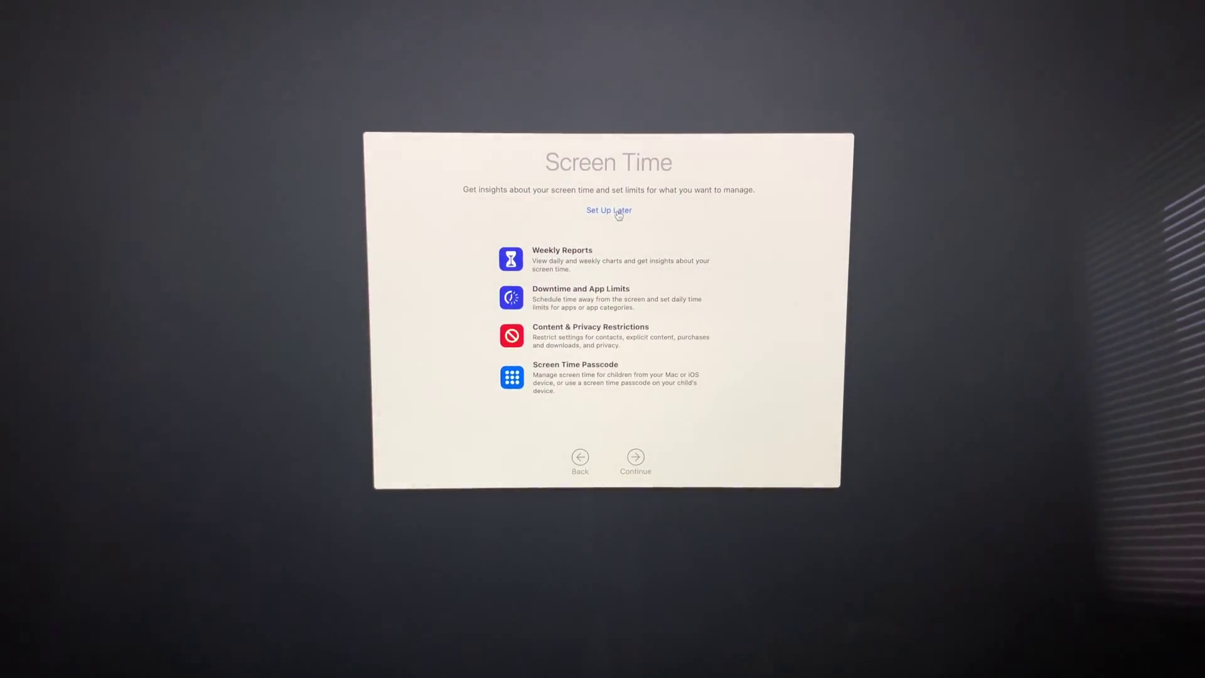
Postpone Screen Time setup until later
{"action": "left_click", "coordinate": [617, 215]}
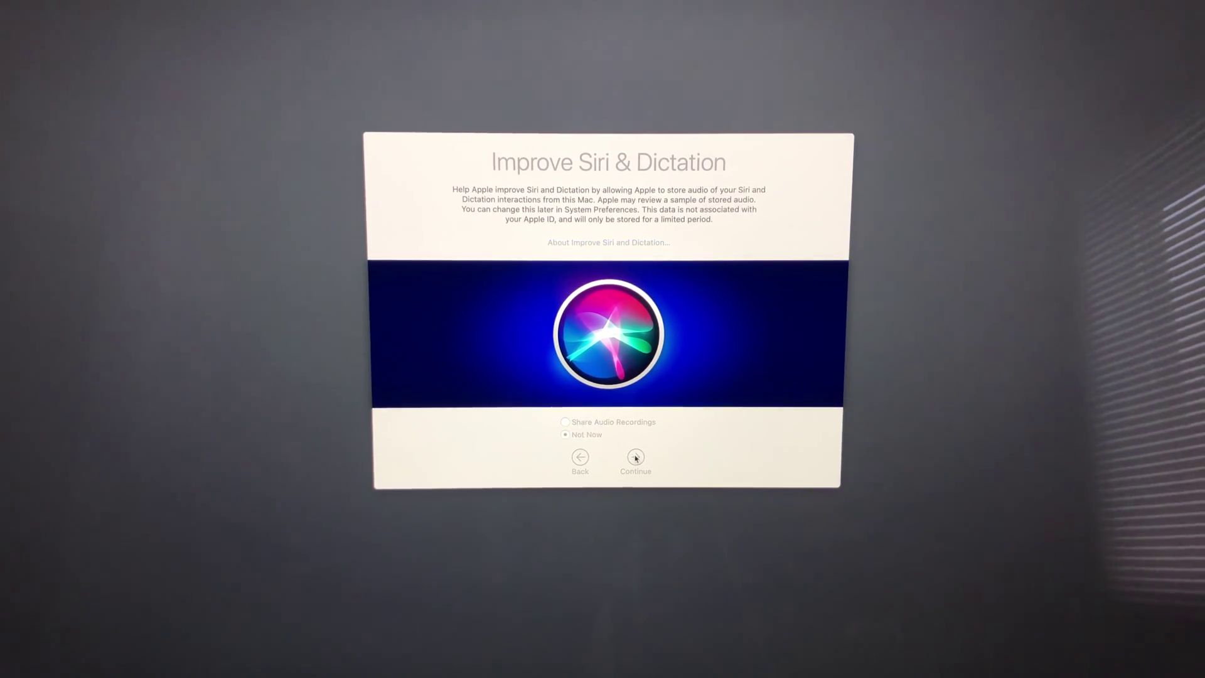
Continue past Improve Siri & Dictation without sharing audio recordings
{"action": "left_click", "coordinate": [636, 458]}
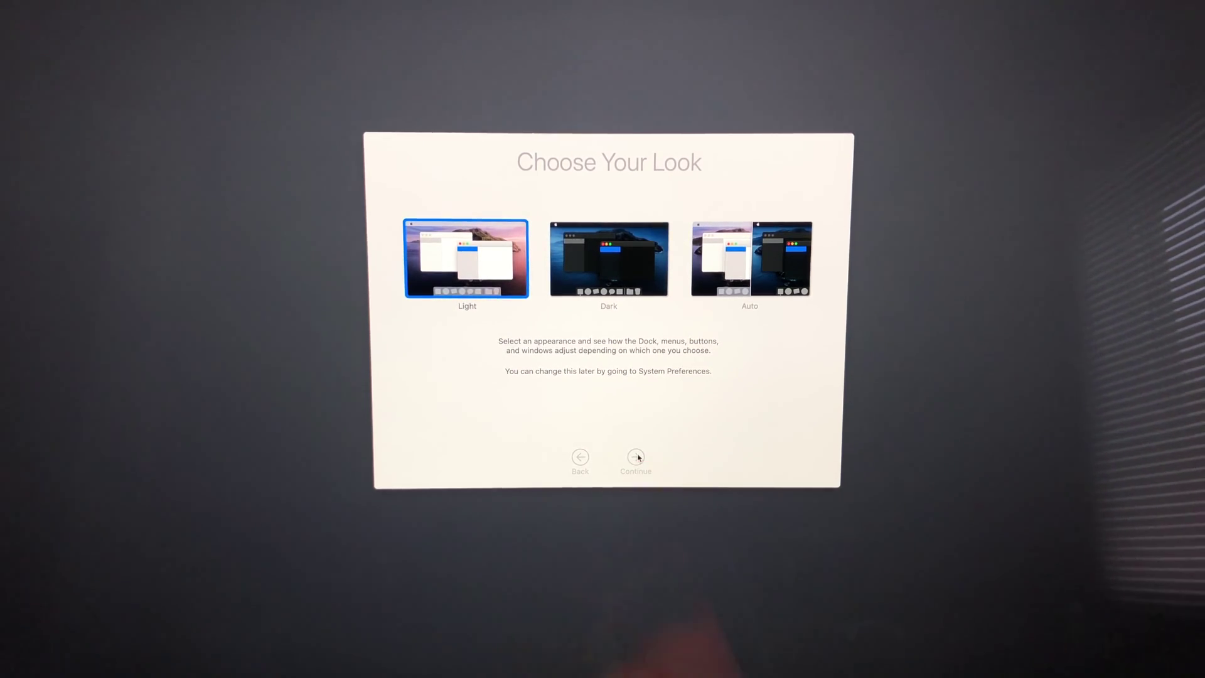
Keep the Light appearance and proceed to Setting Up Your Mac
{"action": "left_click", "coordinate": [638, 458]}
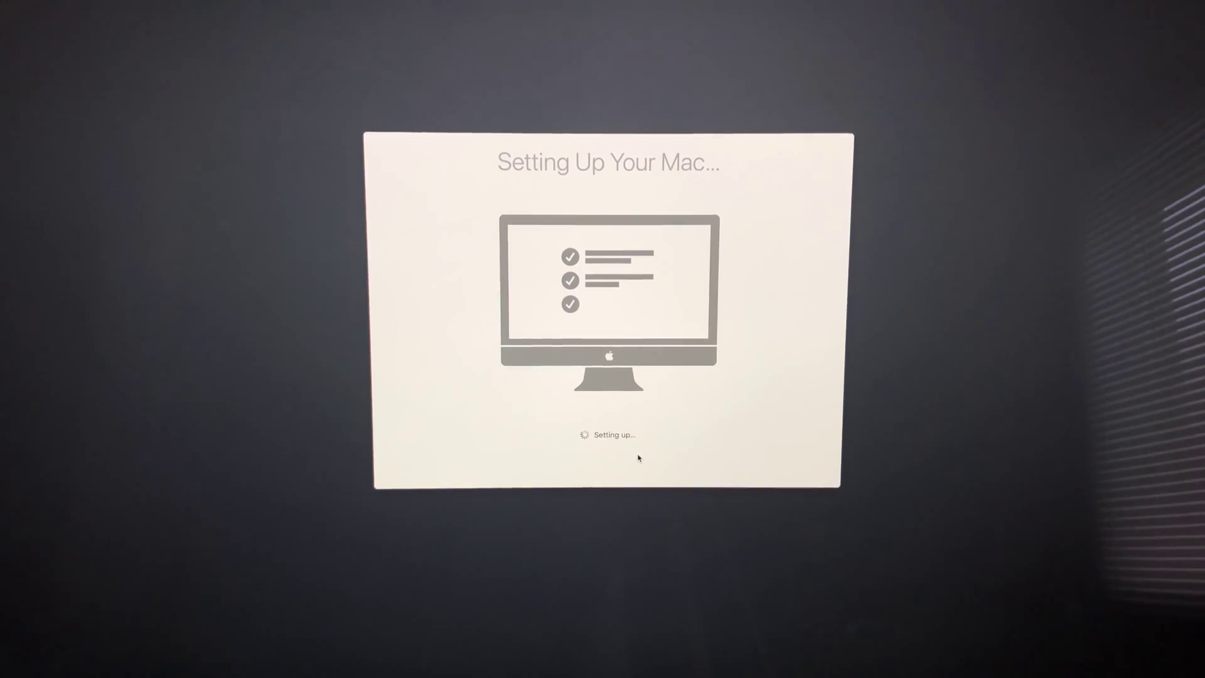